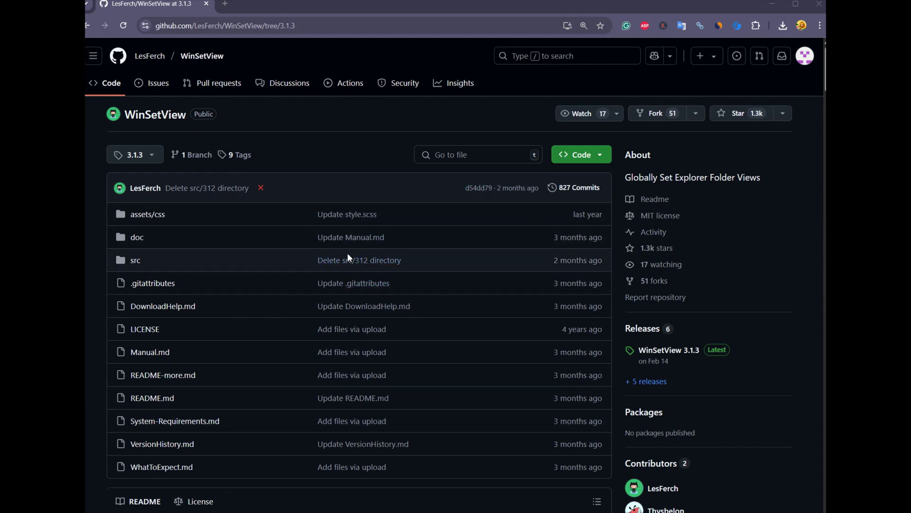
{"action": "scroll", "coordinate": [334, 275], "scroll_direction": "down", "scroll_amount": 2}
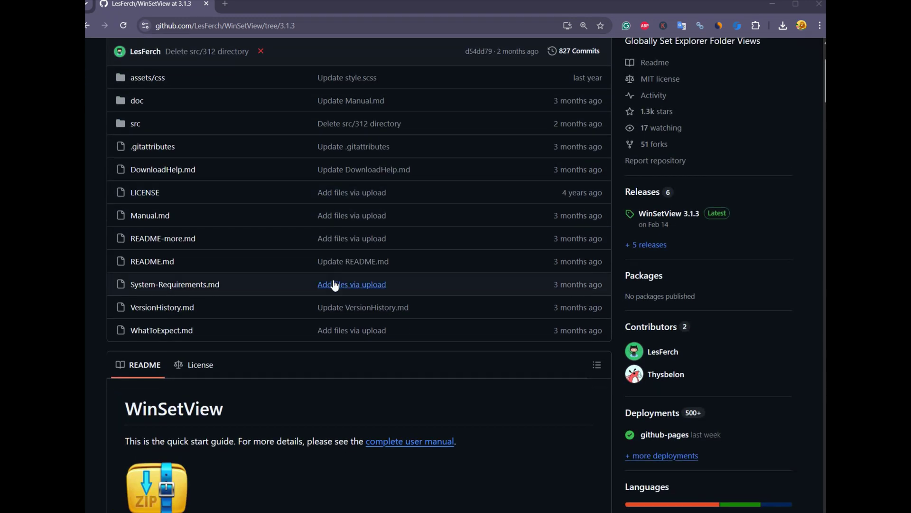
{"action": "scroll", "coordinate": [333, 284], "scroll_direction": "up", "scroll_amount": 2}
{"action": "scroll", "coordinate": [332, 289], "scroll_direction": "down", "scroll_amount": 3}
{"action": "scroll", "coordinate": [331, 295], "scroll_direction": "down", "scroll_amount": 2}
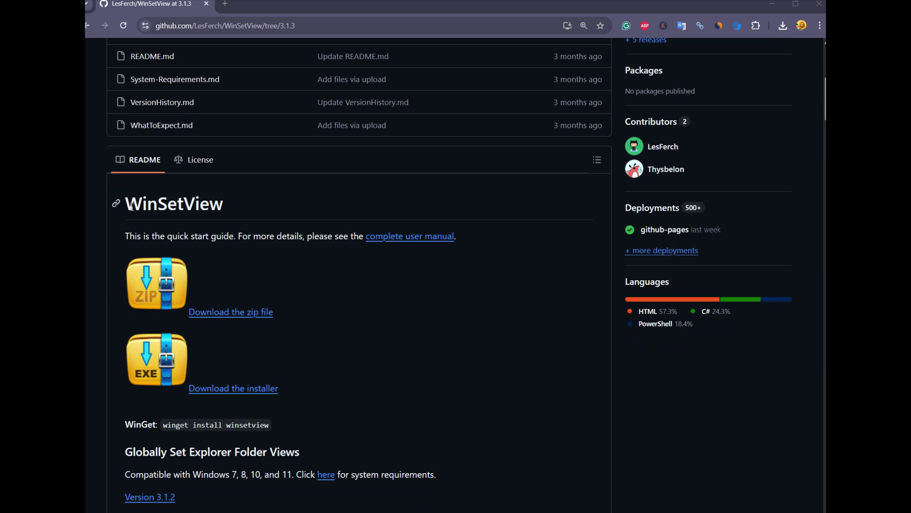
Step: Highlight the WinSetView heading and the summary sentence about column headings, then clear the selection
{"action": "left_click_drag", "start_coordinate": [131, 206], "coordinate": [224, 213]}
{"action": "scroll", "coordinate": [399, 349], "scroll_direction": "up", "scroll_amount": 1}
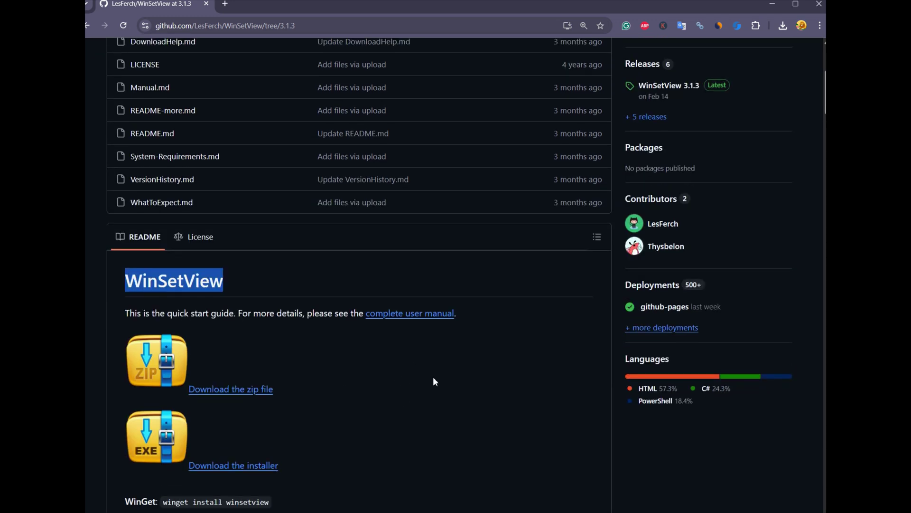
{"action": "scroll", "coordinate": [448, 383], "scroll_direction": "up", "scroll_amount": 1}
{"action": "scroll", "coordinate": [463, 397], "scroll_direction": "up", "scroll_amount": 2}
{"action": "scroll", "coordinate": [442, 406], "scroll_direction": "up", "scroll_amount": 1}
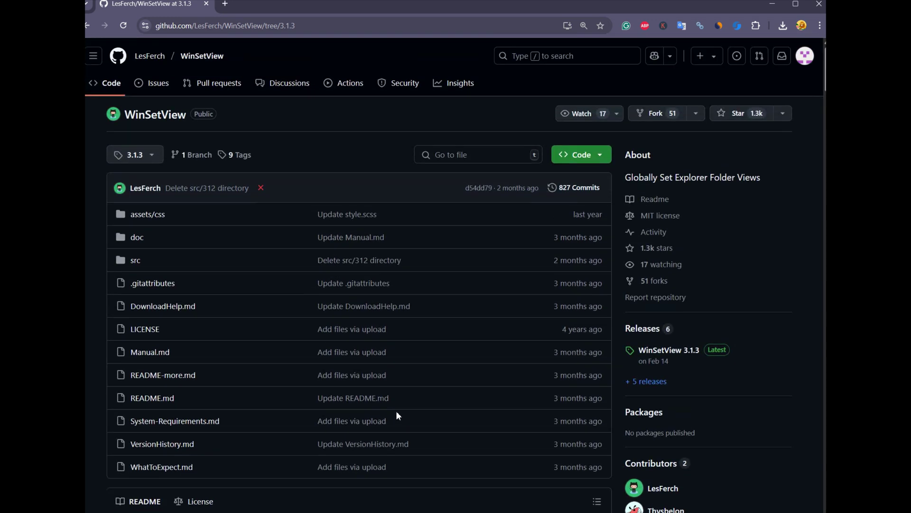
{"action": "scroll", "coordinate": [385, 411], "scroll_direction": "down", "scroll_amount": 3}
{"action": "scroll", "coordinate": [369, 408], "scroll_direction": "down", "scroll_amount": 3}
{"action": "scroll", "coordinate": [366, 408], "scroll_direction": "down", "scroll_amount": 1}
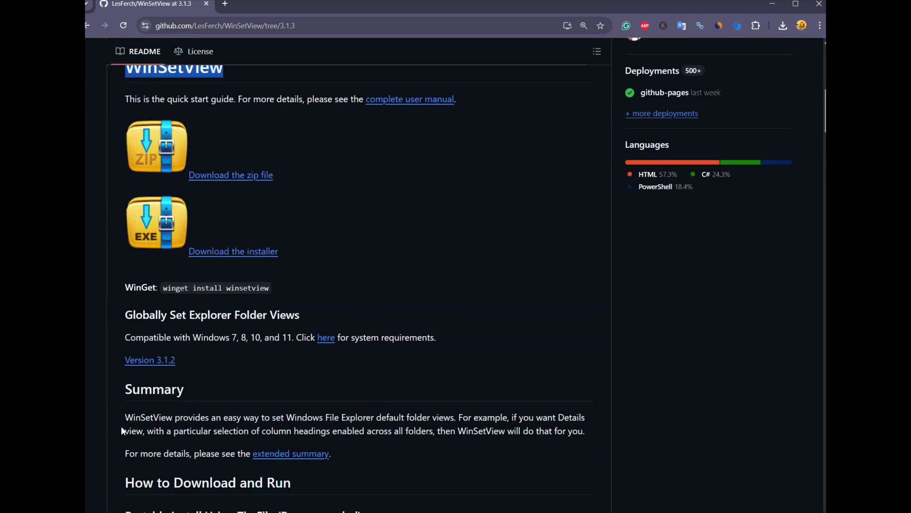
{"action": "left_click_drag", "start_coordinate": [122, 431], "coordinate": [586, 432]}
{"action": "scroll", "coordinate": [504, 437], "scroll_direction": "down", "scroll_amount": 2}
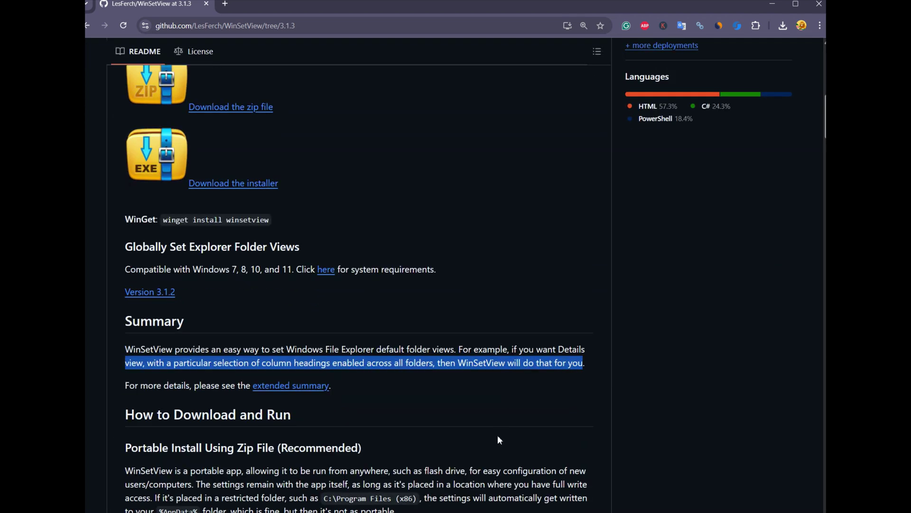
{"action": "scroll", "coordinate": [497, 436], "scroll_direction": "down", "scroll_amount": 1}
{"action": "scroll", "coordinate": [493, 425], "scroll_direction": "down", "scroll_amount": 1}
{"action": "scroll", "coordinate": [483, 426], "scroll_direction": "down", "scroll_amount": 1}
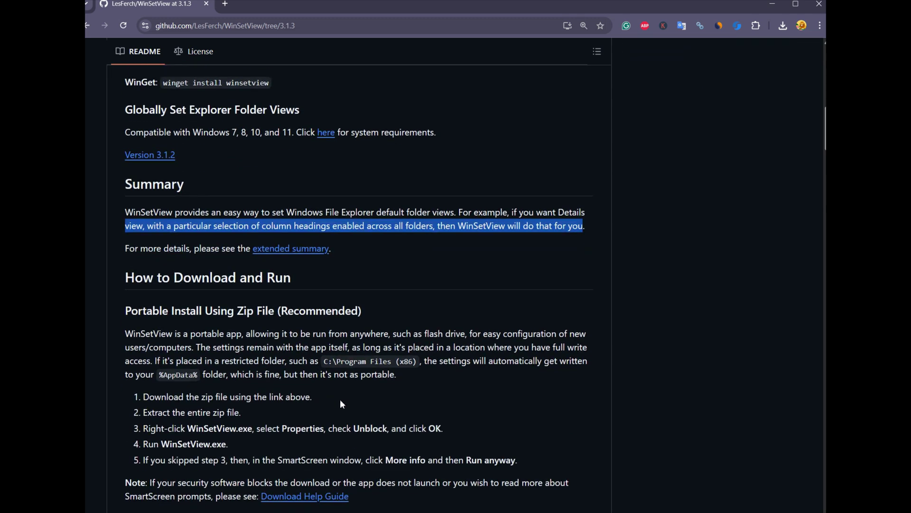
{"action": "scroll", "coordinate": [342, 404], "scroll_direction": "down", "scroll_amount": 2}
{"action": "scroll", "coordinate": [350, 405], "scroll_direction": "up", "scroll_amount": 3}
{"action": "scroll", "coordinate": [361, 404], "scroll_direction": "up", "scroll_amount": 2}
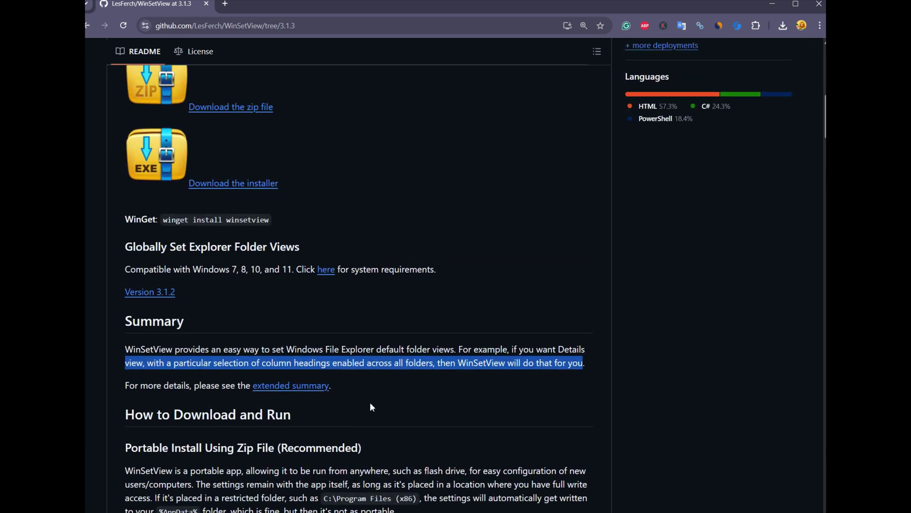
{"action": "left_click", "coordinate": [306, 354]}
{"action": "scroll", "coordinate": [324, 386], "scroll_direction": "down", "scroll_amount": 3}
{"action": "scroll", "coordinate": [337, 391], "scroll_direction": "down", "scroll_amount": 2}
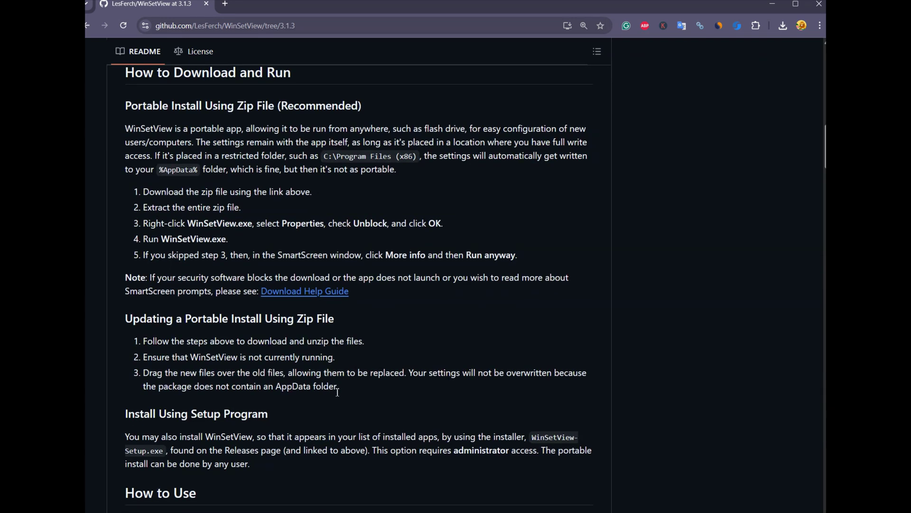
{"action": "scroll", "coordinate": [392, 402], "scroll_direction": "up", "scroll_amount": 6}
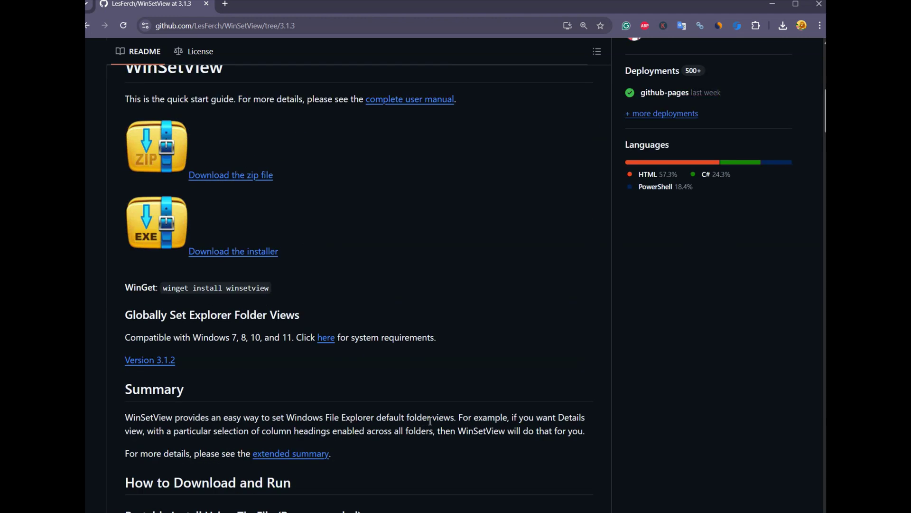
{"action": "scroll", "coordinate": [429, 421], "scroll_direction": "down", "scroll_amount": 6}
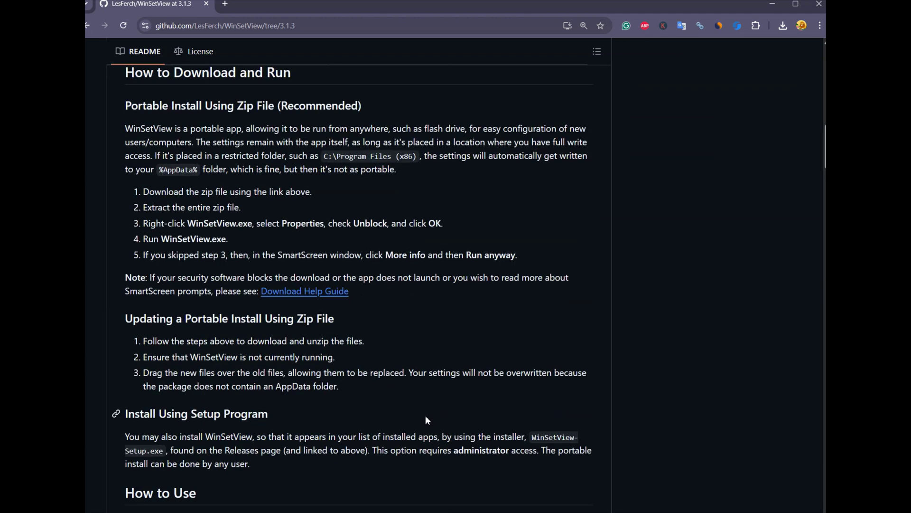
{"action": "scroll", "coordinate": [423, 426], "scroll_direction": "up", "scroll_amount": 6}
{"action": "scroll", "coordinate": [396, 397], "scroll_direction": "up", "scroll_amount": 4}
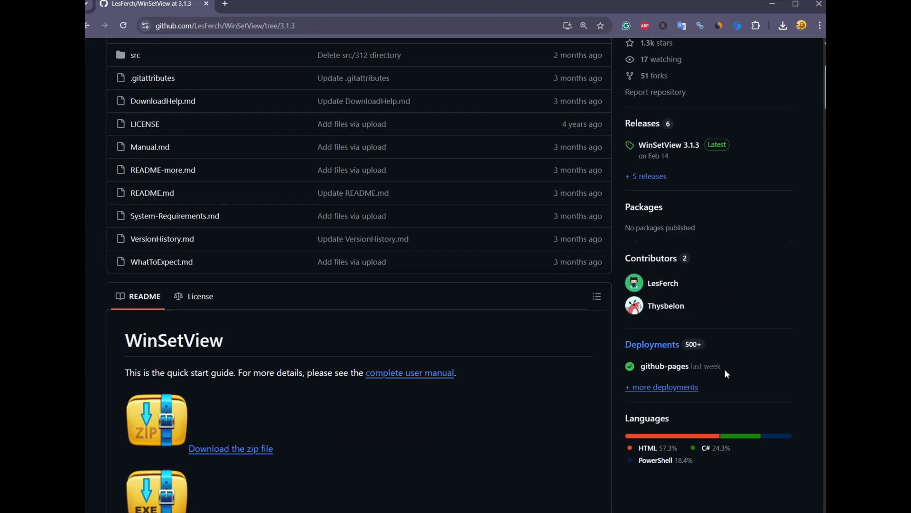
{"action": "scroll", "coordinate": [584, 324], "scroll_direction": "up", "scroll_amount": 3}
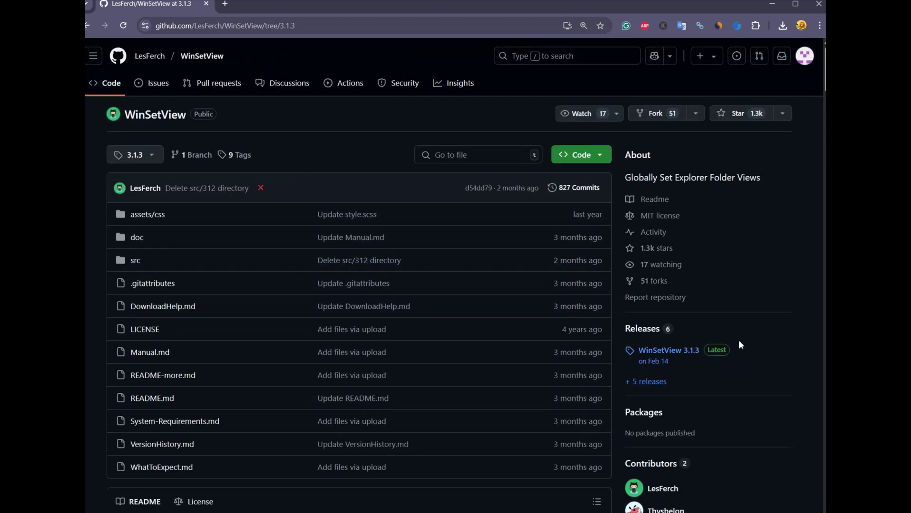
Step: Download WinSetView.zip from the 3.1.3 release and minimize the browser to reveal Explorer
{"action": "left_click", "coordinate": [656, 355]}
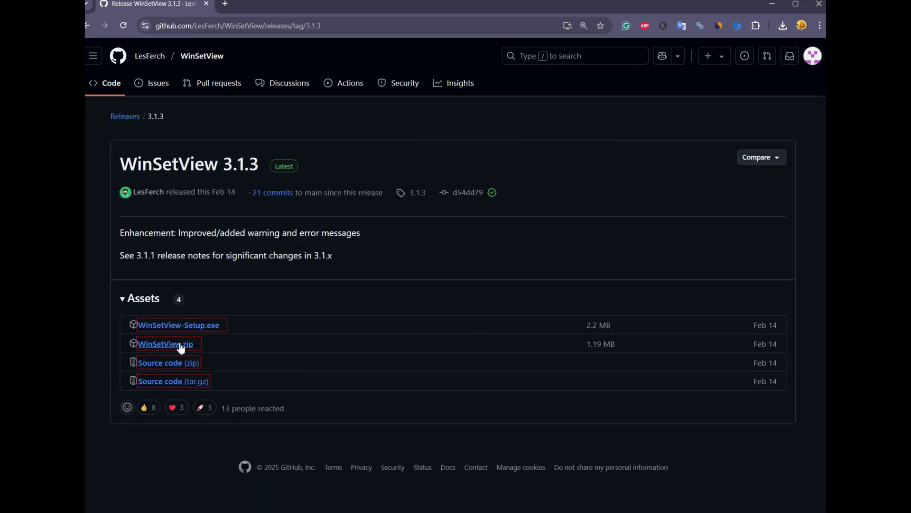
{"action": "left_click", "coordinate": [181, 345]}
{"action": "left_click", "coordinate": [773, 9]}
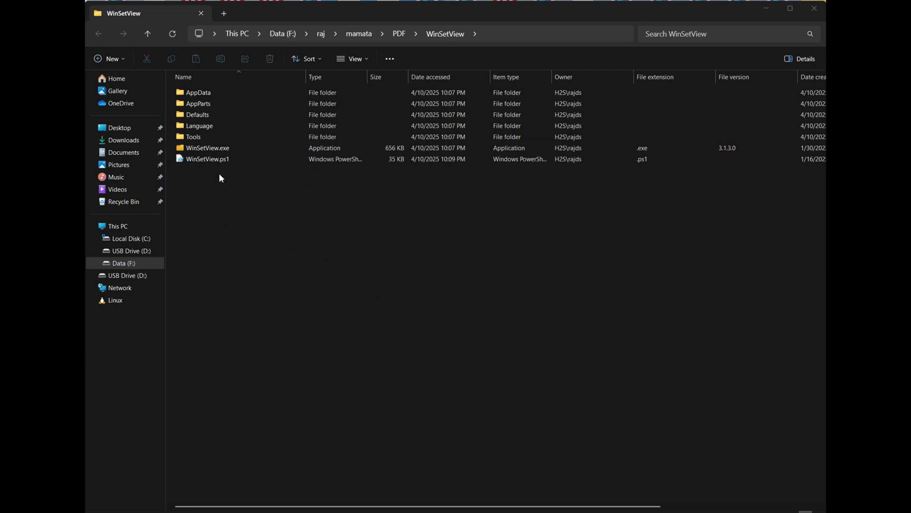
Step: Run WinSetView.exe past the security warning and move its window into view
{"action": "double_click", "coordinate": [219, 150]}
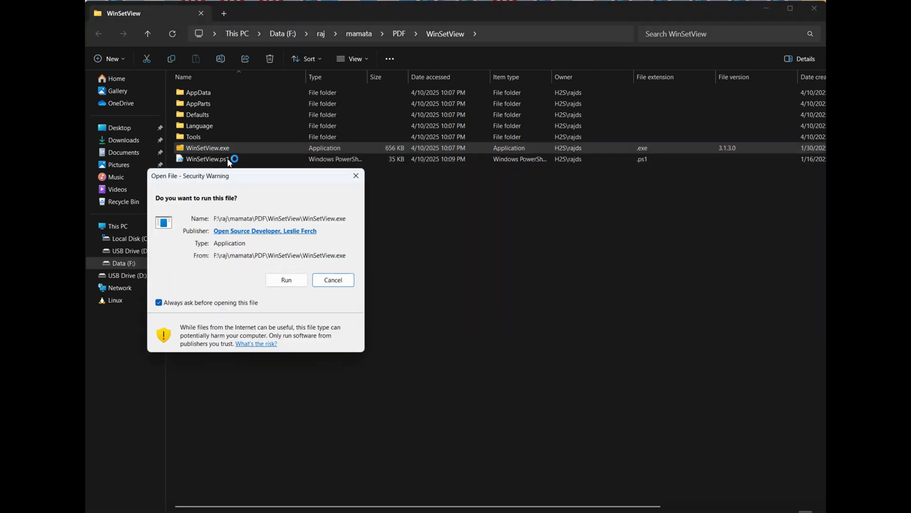
{"action": "left_click", "coordinate": [290, 285]}
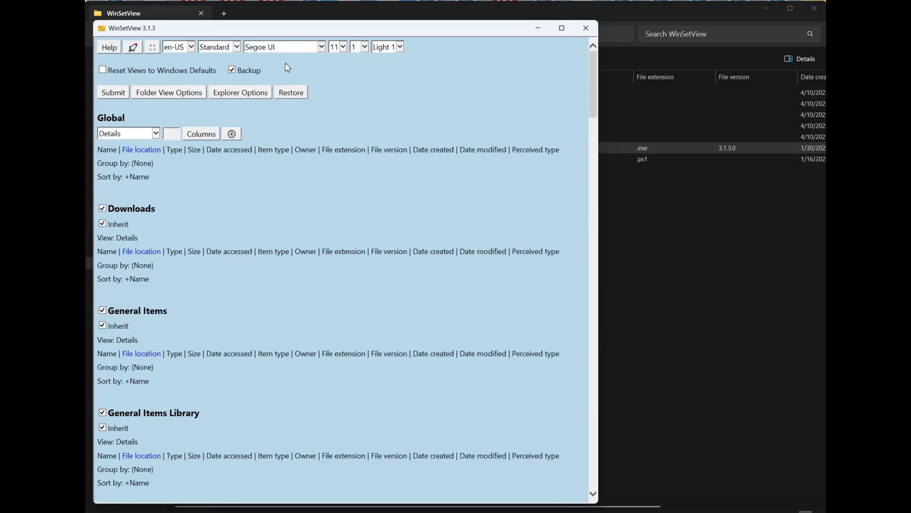
{"action": "left_click_drag", "start_coordinate": [289, 29], "coordinate": [368, 32]}
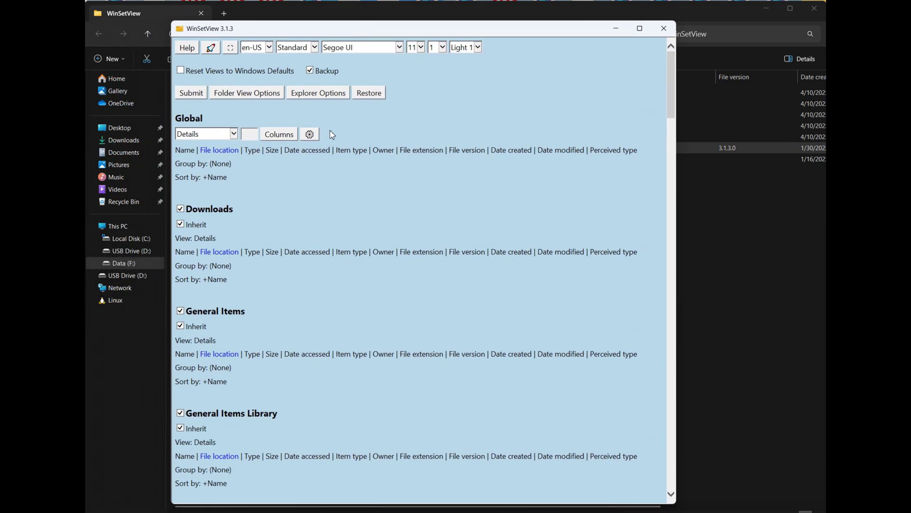
Step: In Global Columns, uncheck Perceived type and Date accessed, and move Item type last
{"action": "left_click", "coordinate": [279, 134]}
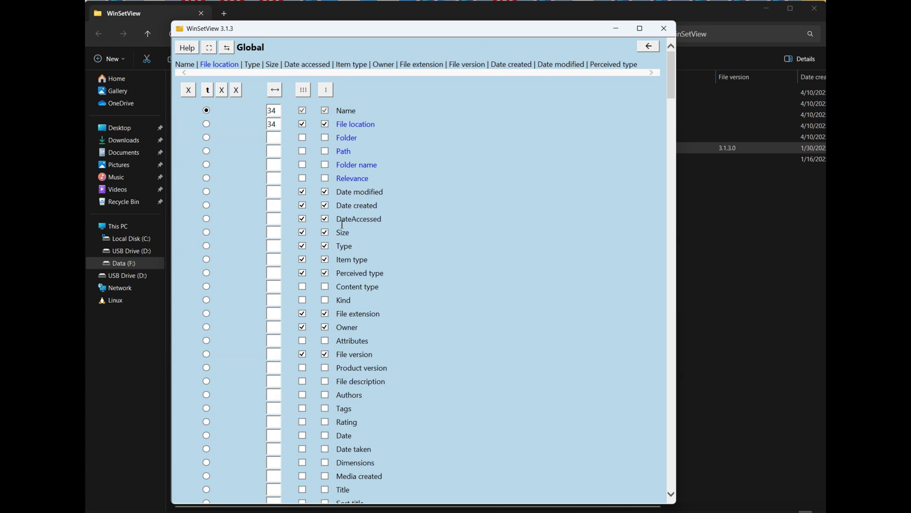
{"action": "left_click", "coordinate": [302, 272]}
{"action": "left_click", "coordinate": [303, 261]}
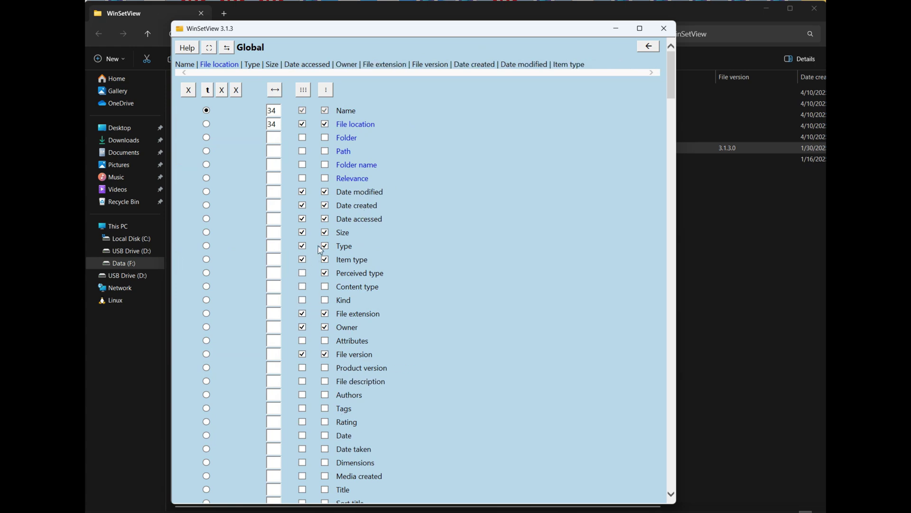
{"action": "left_click", "coordinate": [302, 219]}
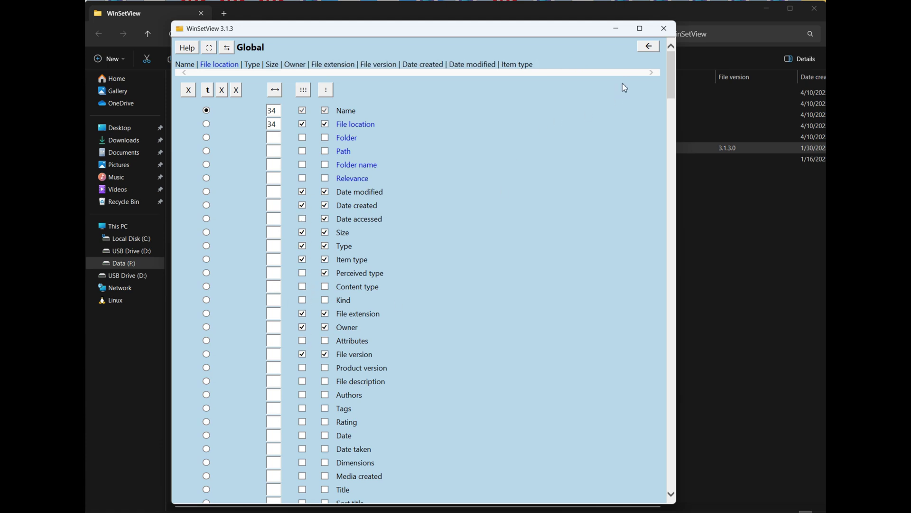
Step: Submit the global settings with clearing folder views and resetting Explorer defaults both kept checked
{"action": "left_click", "coordinate": [648, 47]}
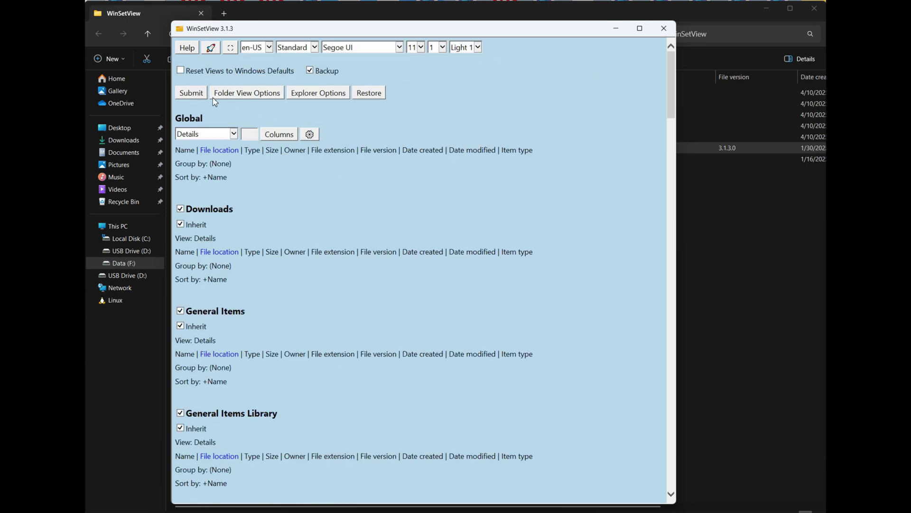
{"action": "left_click", "coordinate": [199, 96]}
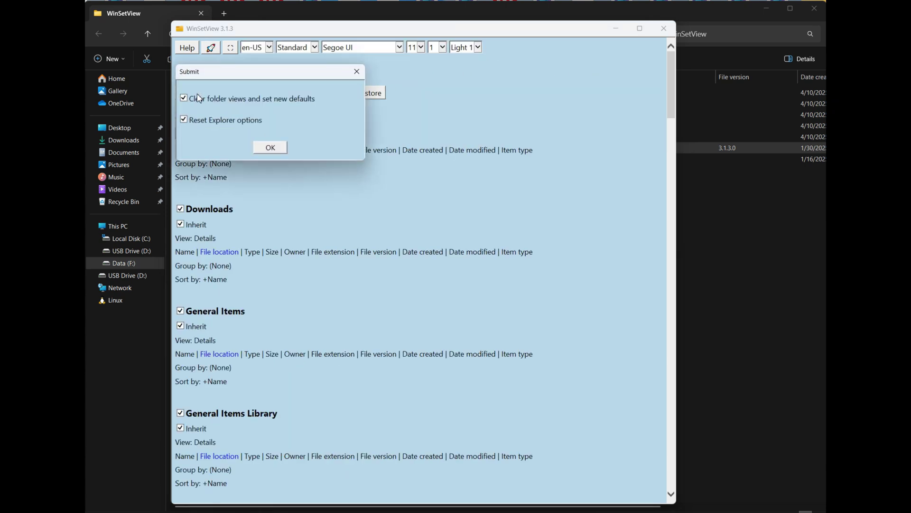
{"action": "left_click", "coordinate": [269, 147]}
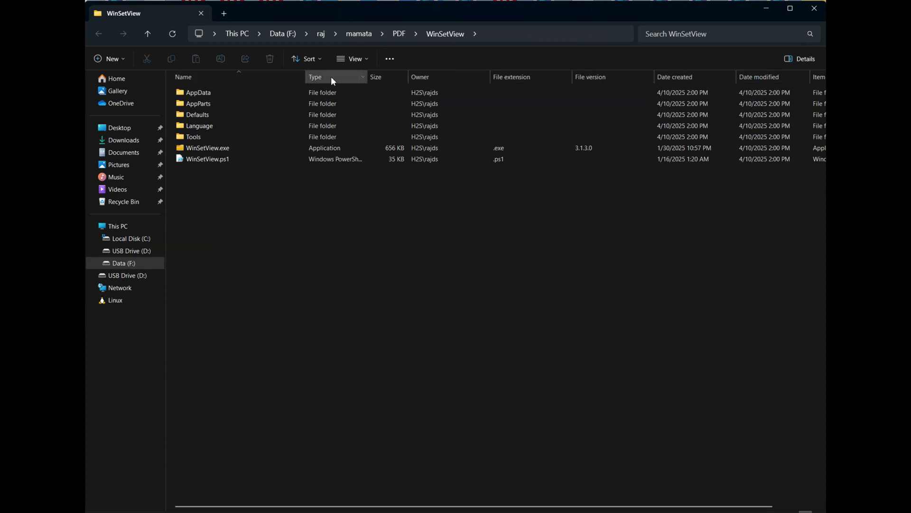
Step: Open Documents to check it shows Owner, File extension, File version, Date created and Item type
{"action": "left_click", "coordinate": [124, 153]}
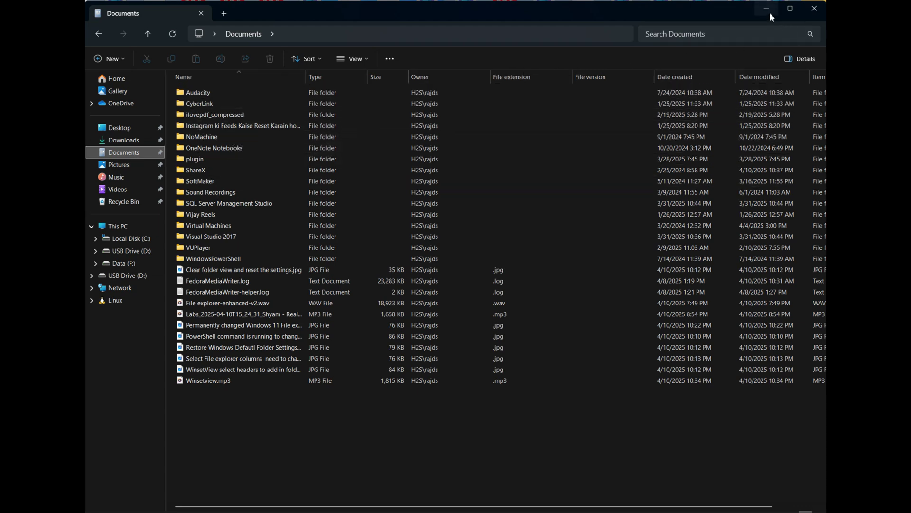
{"action": "scroll", "coordinate": [362, 326], "scroll_direction": "right", "scroll_amount": 3}
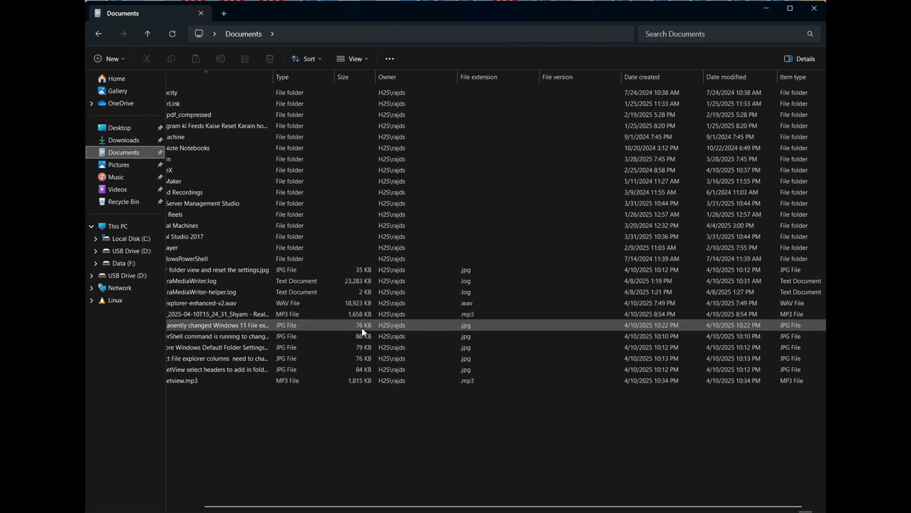